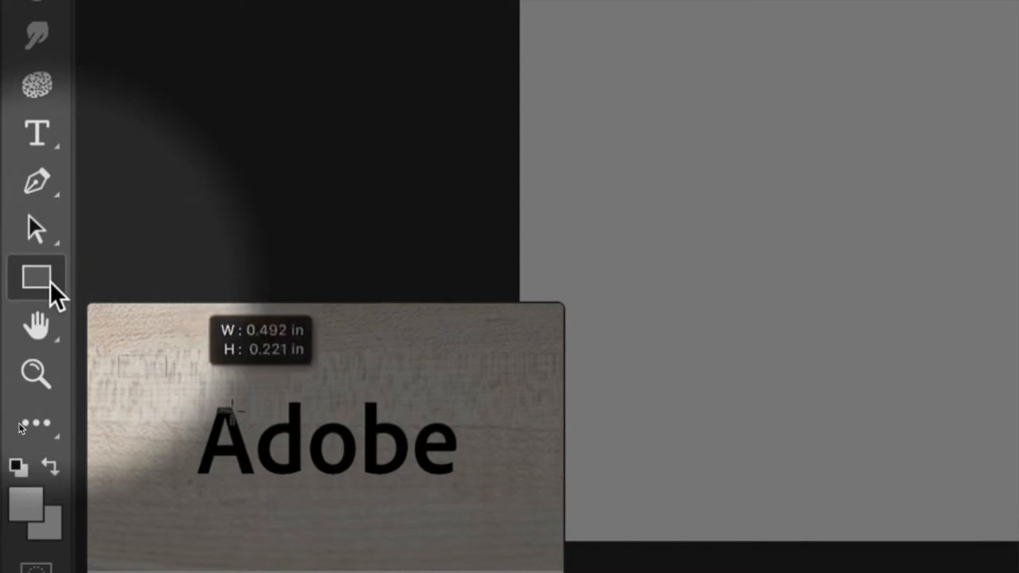
# - Draw a rectangle shape of about 1631 × 1084 px in the middle of the canvas with the Rectangle tool
pyautogui.click(49, 281)
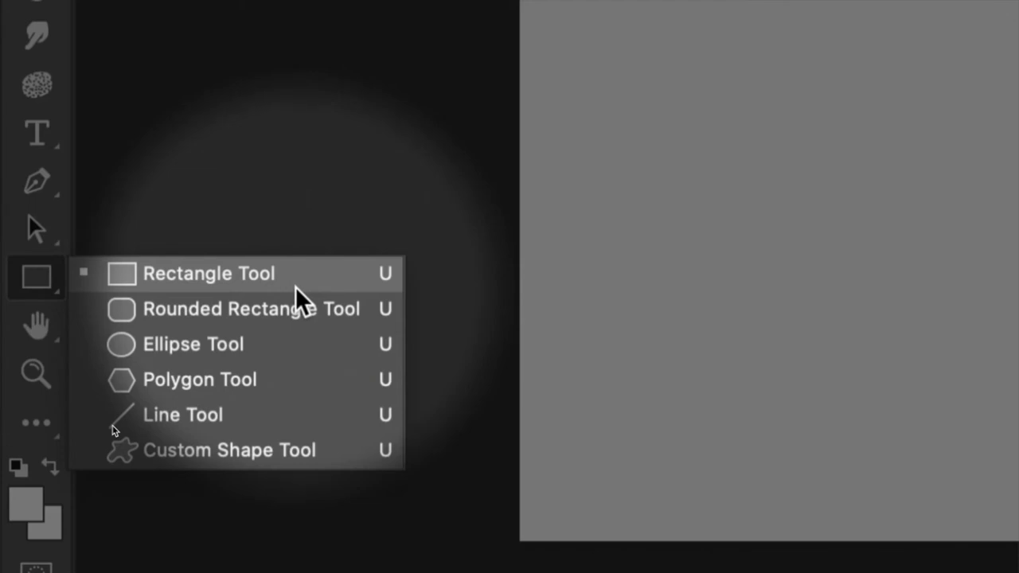
pyautogui.click(215, 275)
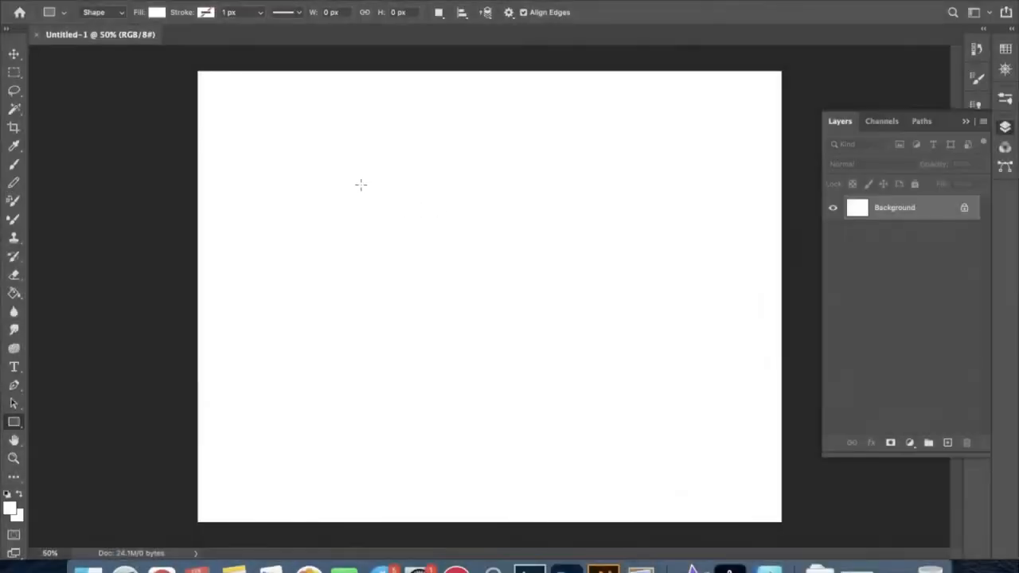
pyautogui.moveTo(360, 184); pyautogui.dragTo(650, 376)
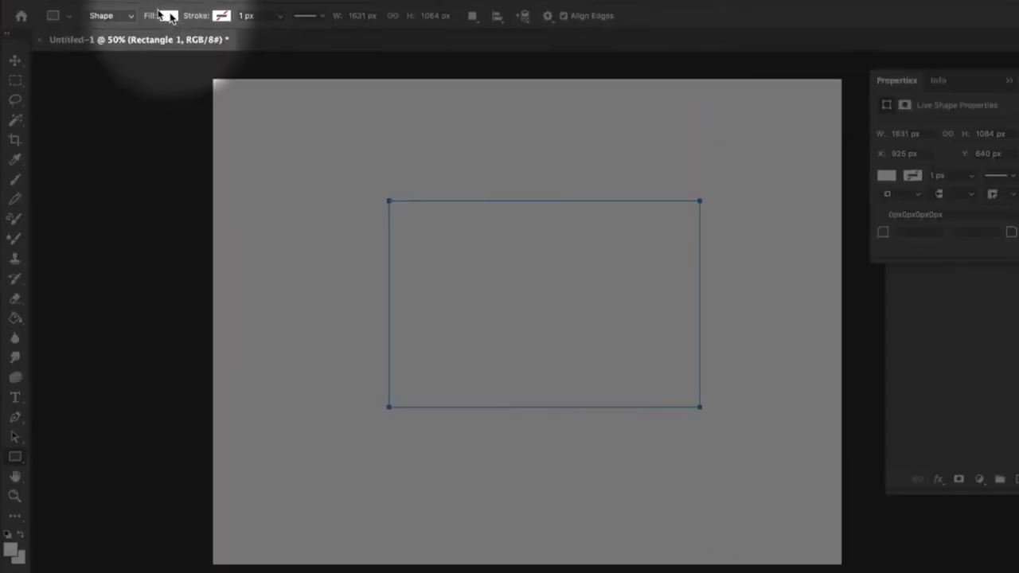
# - Try several recently used colours as the rectangle's fill, ending with light green
pyautogui.click(546, 123)
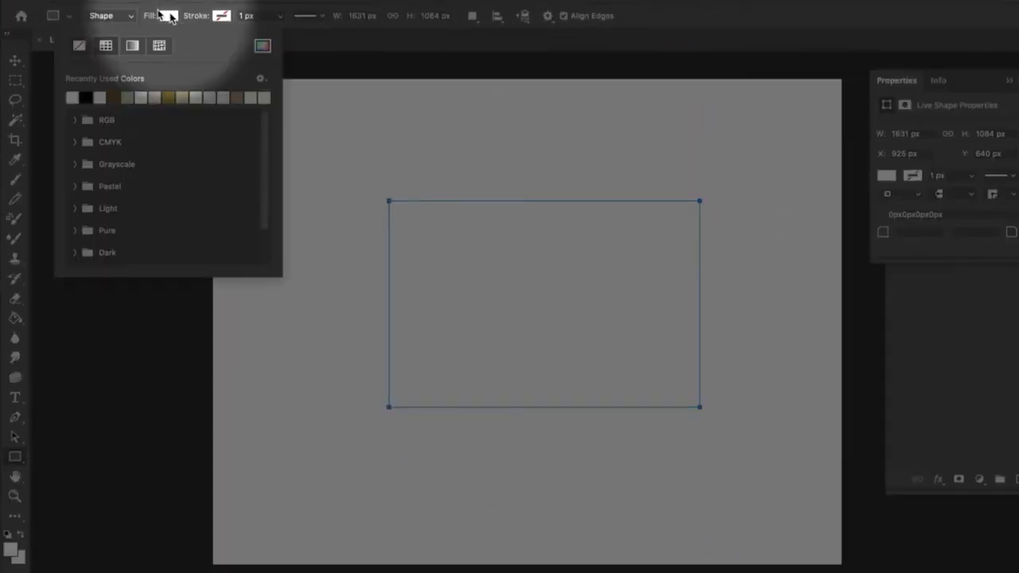
pyautogui.click(112, 99)
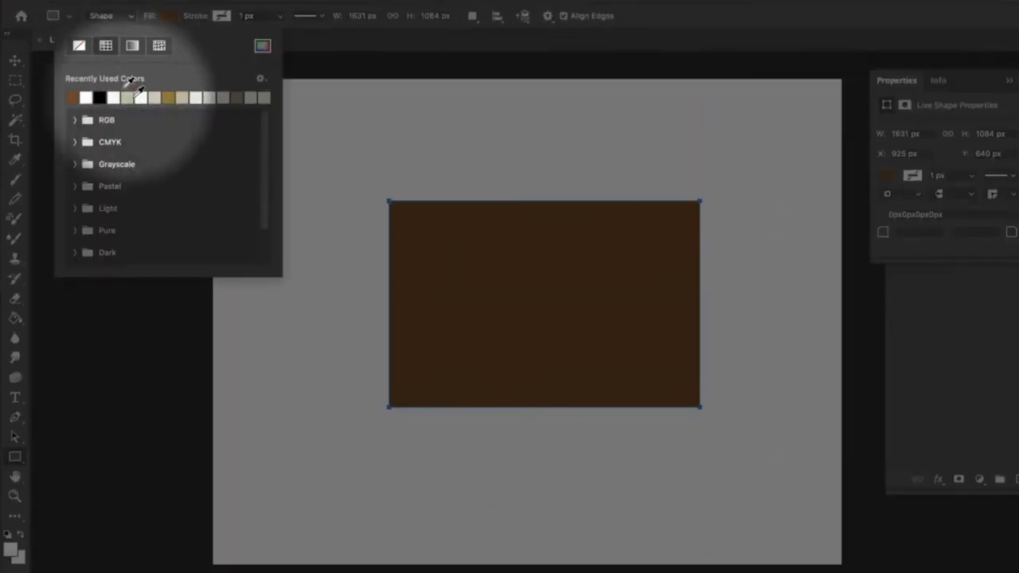
pyautogui.click(143, 97)
pyautogui.click(163, 98)
pyautogui.click(194, 97)
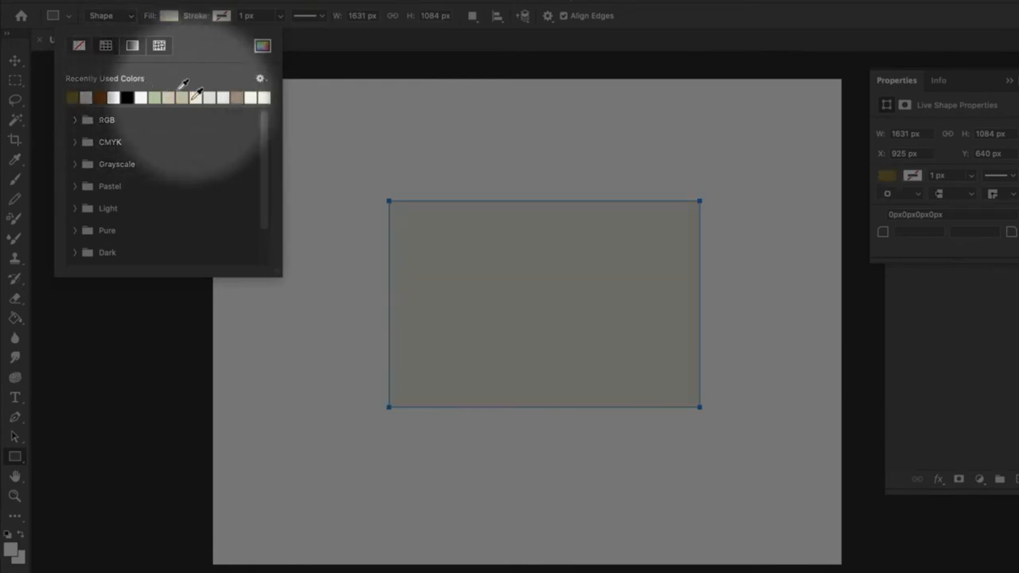
pyautogui.click(194, 97)
pyautogui.click(140, 97)
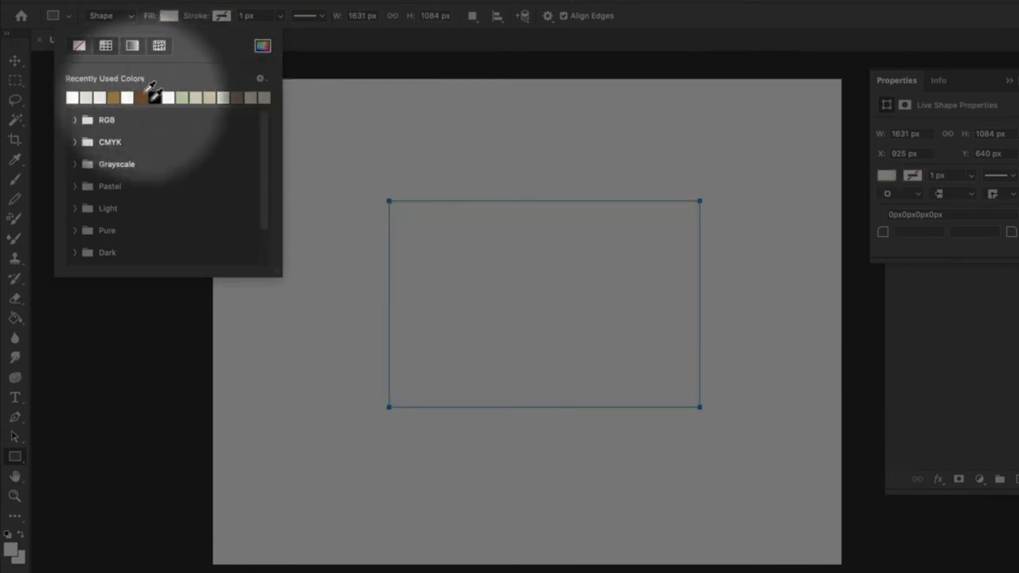
pyautogui.click(184, 97)
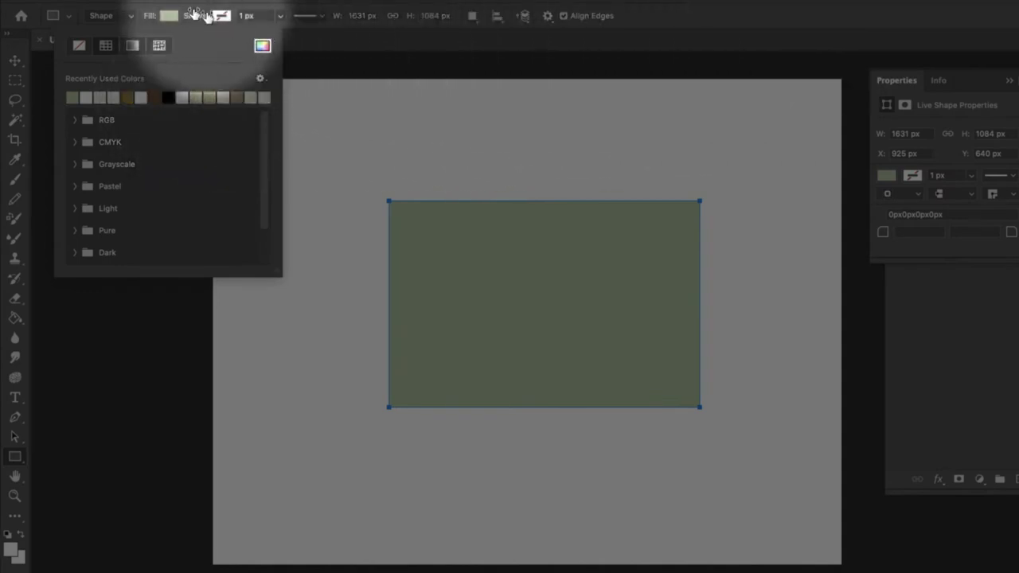
# - Give the rectangle a brown stroke and set its width to 59.26 px
pyautogui.click(222, 16)
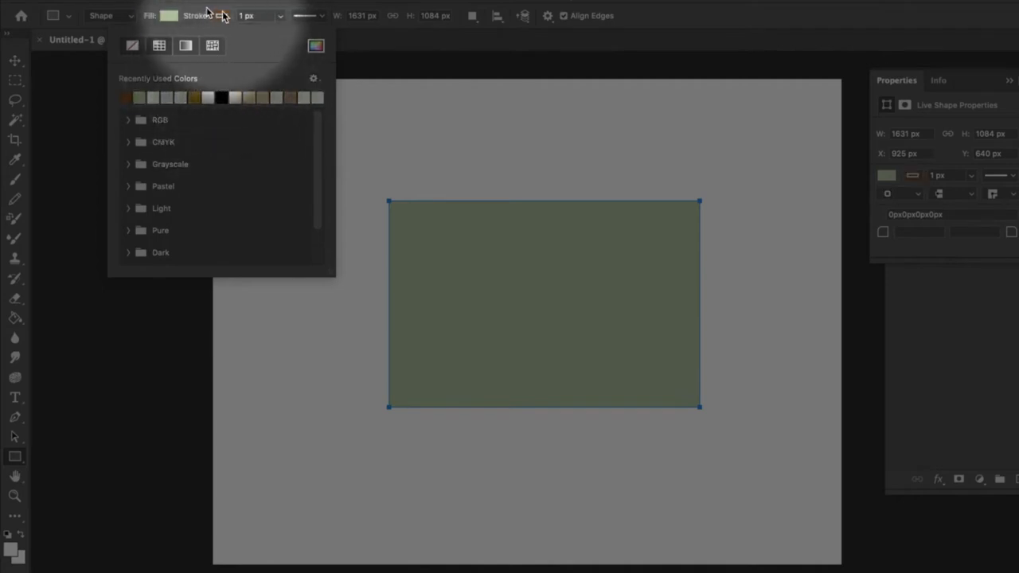
pyautogui.click(281, 18)
pyautogui.moveTo(281, 36); pyautogui.dragTo(296, 38)
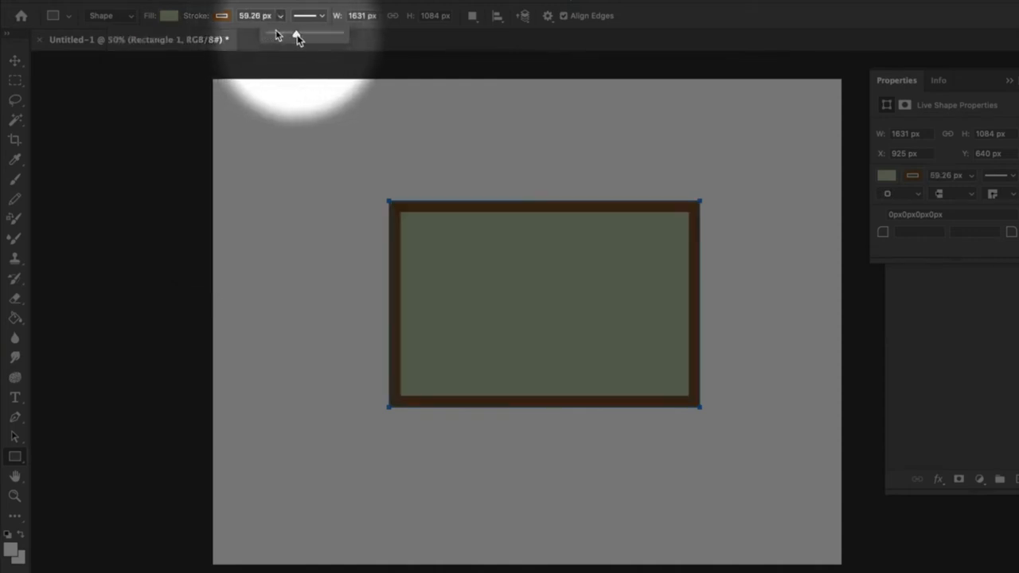
# - Try the dashed and dotted line styles on the rectangle's stroke, then return it to a solid line
pyautogui.click(317, 20)
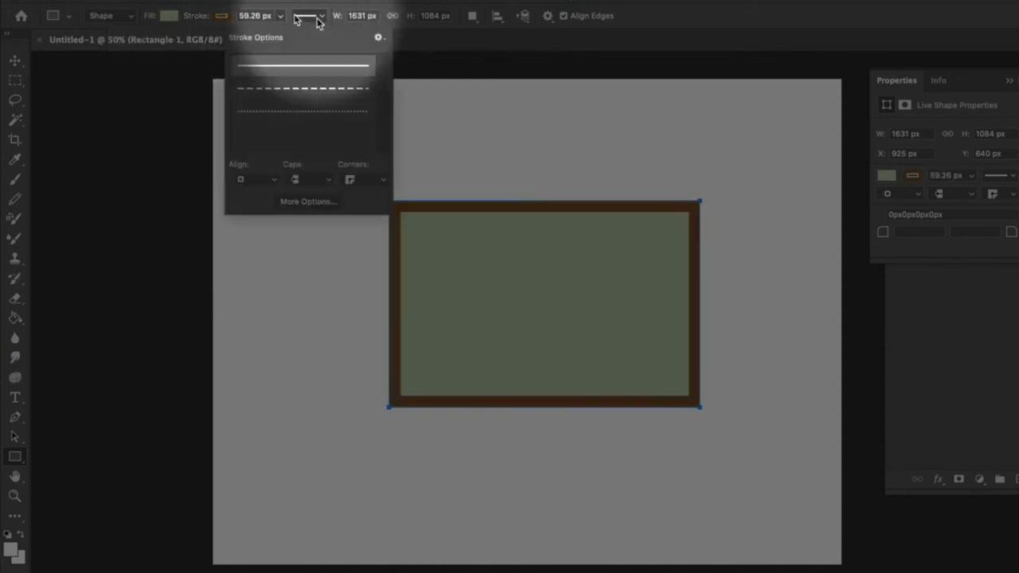
pyautogui.click(313, 89)
pyautogui.click(304, 113)
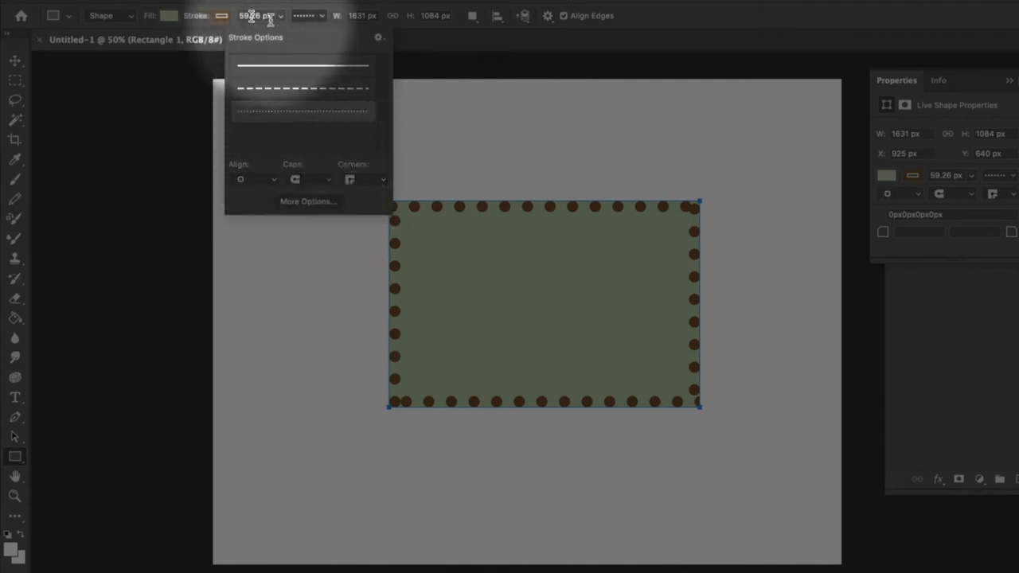
pyautogui.click(312, 16)
pyautogui.click(306, 15)
pyautogui.click(326, 65)
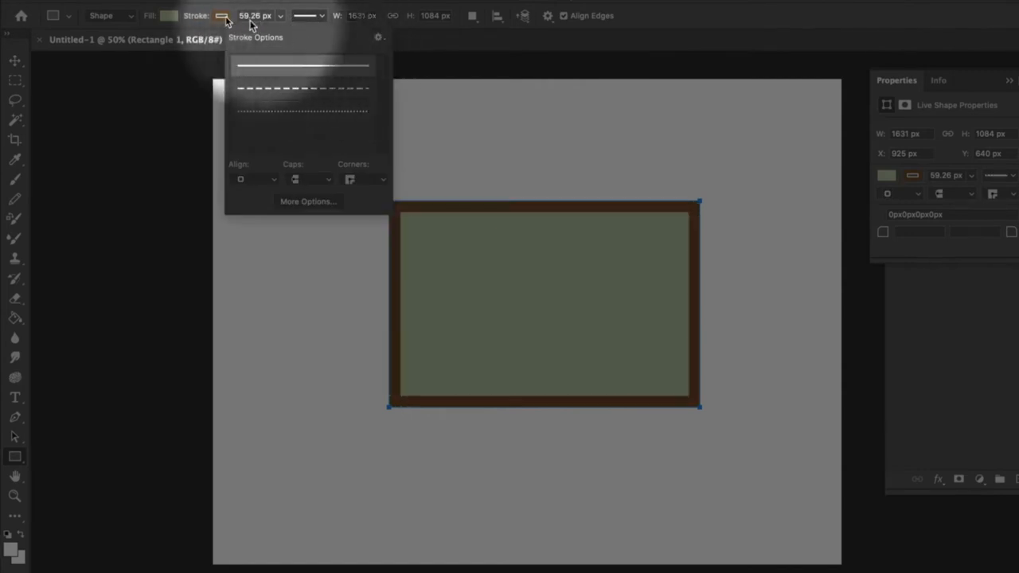
# - Set the rectangle's fill to none so only the brown stroke outlines it
pyautogui.click(167, 18)
pyautogui.click(168, 18)
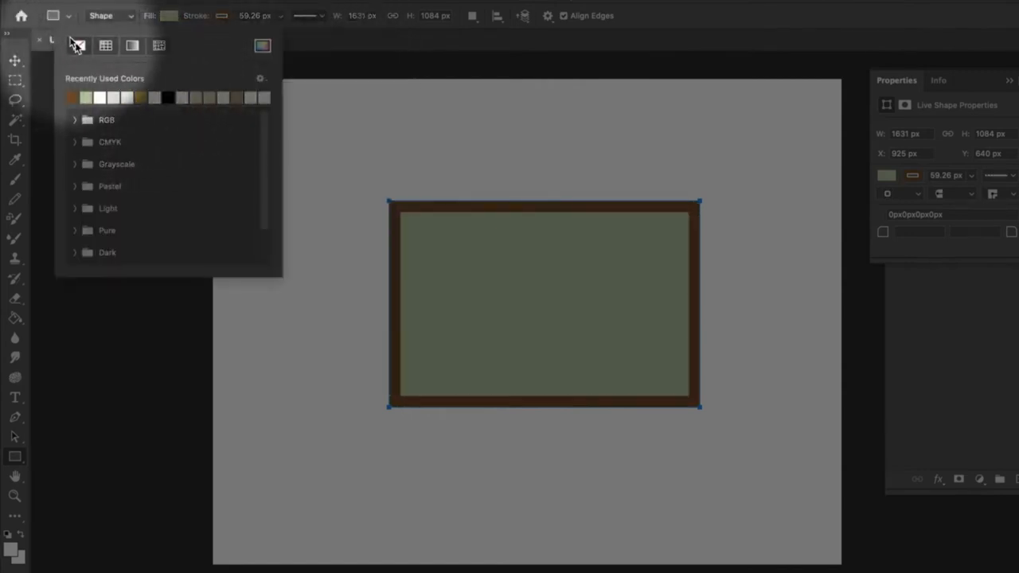
pyautogui.click(77, 46)
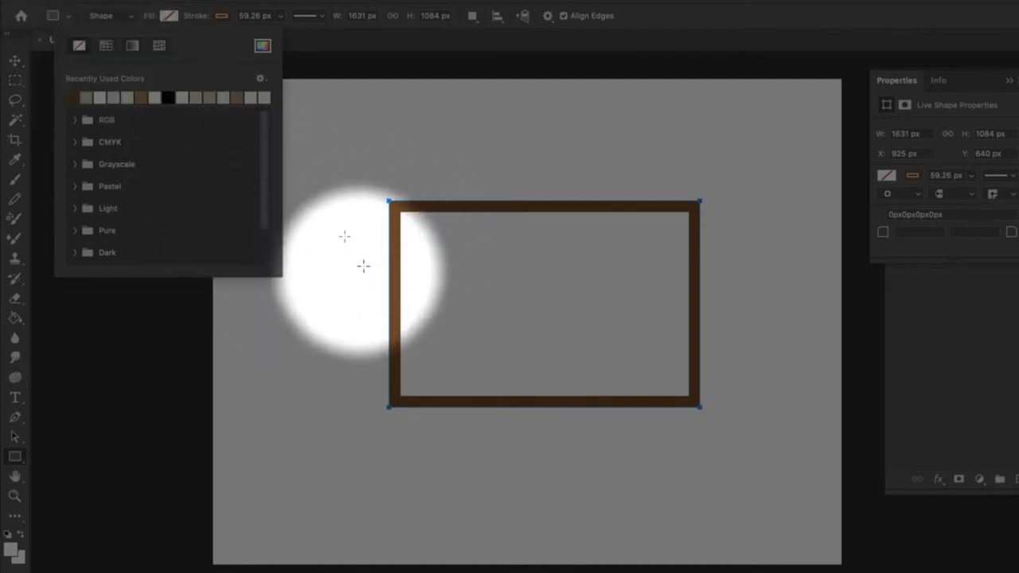
pyautogui.click(167, 16)
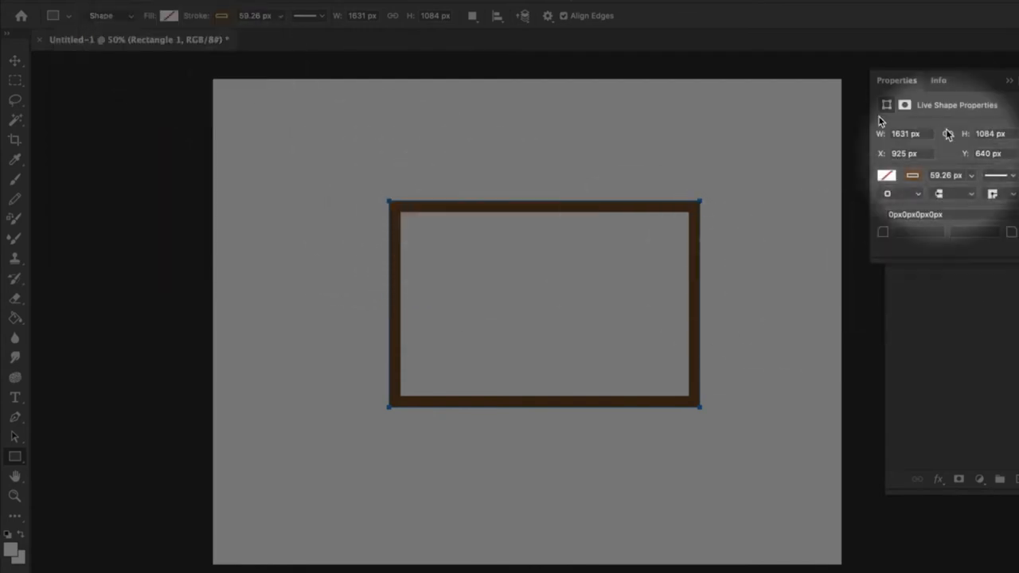
# - Draw three more small rectangles beside the brown frame, the first one overlapping its upper-right corner
pyautogui.click(953, 305)
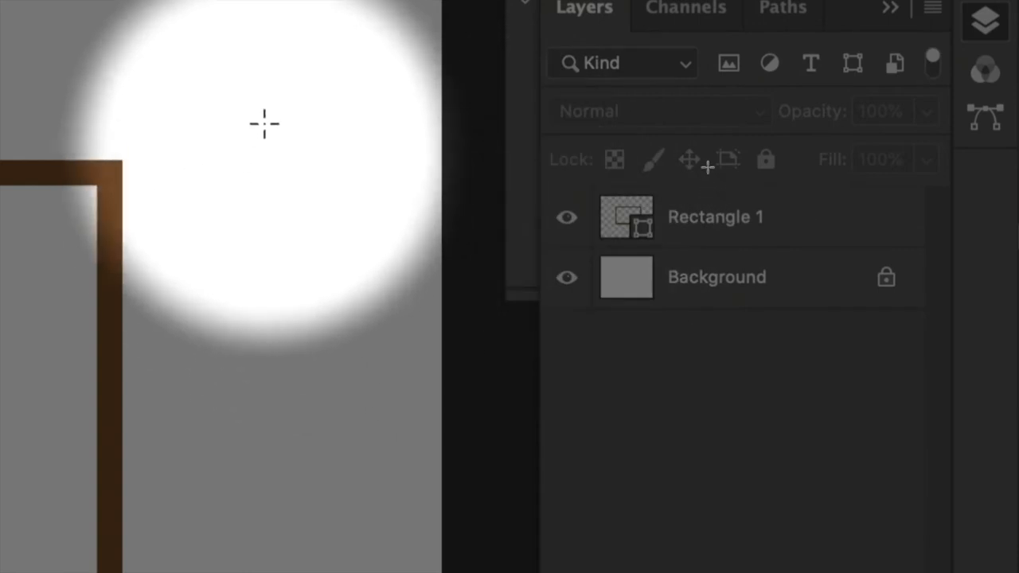
pyautogui.moveTo(290, 74); pyautogui.dragTo(95, 319)
pyautogui.moveTo(366, 204); pyautogui.dragTo(253, 404)
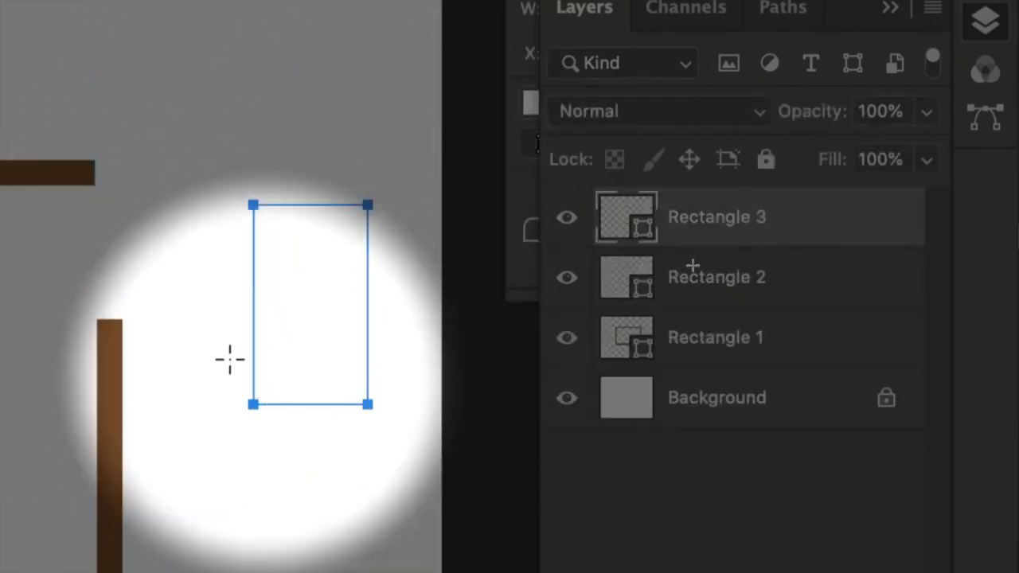
pyautogui.moveTo(208, 378); pyautogui.dragTo(340, 509)
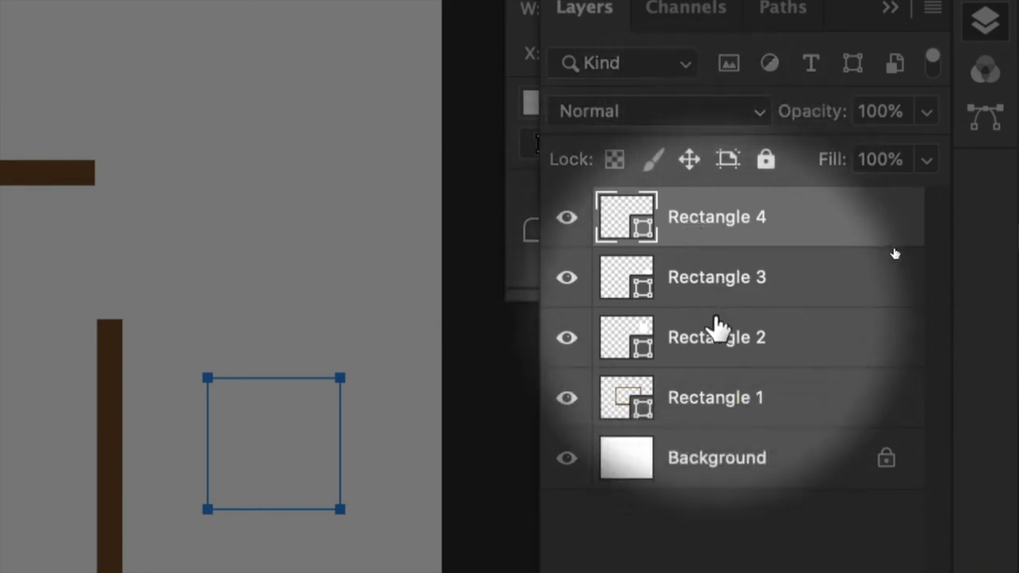
# - Select the layers Rectangle 1 through Rectangle 4 and put them together in a group
pyautogui.click(741, 401)
pyautogui.keyDown('shift'); pyautogui.click(709, 230); pyautogui.keyUp('shift')
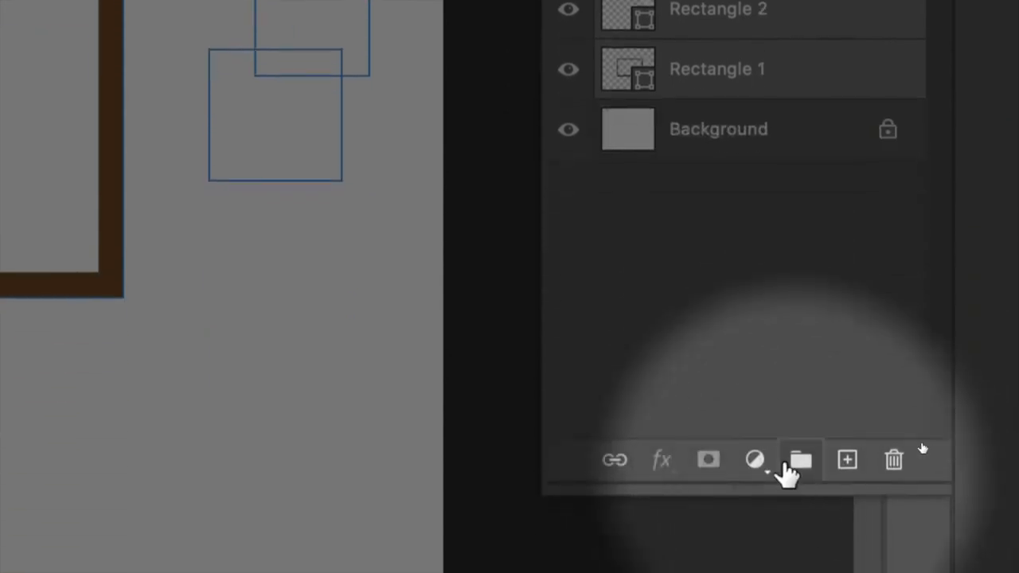
pyautogui.click(800, 494)
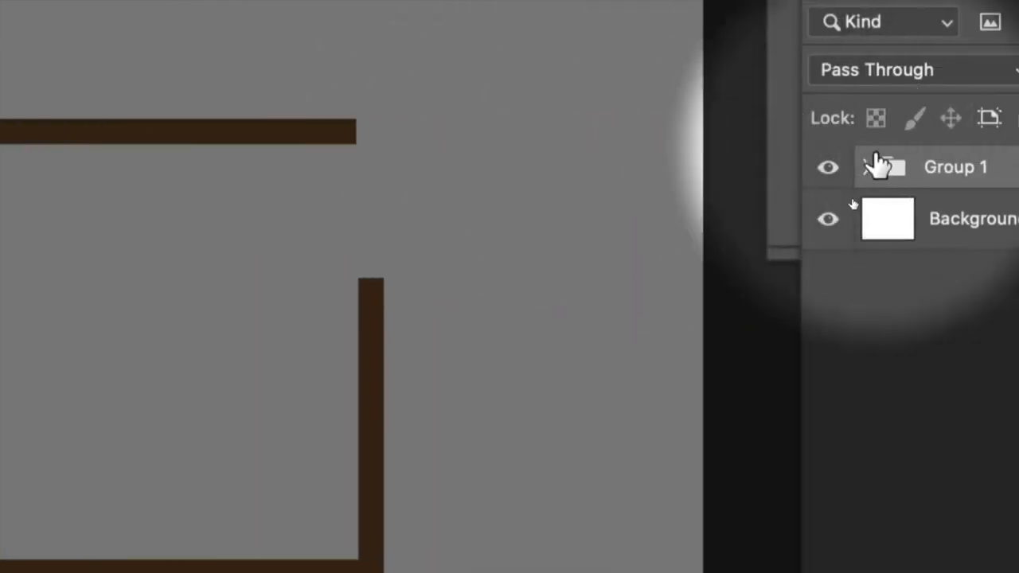
# - Expand Group 1 and select the Rectangle 1 layer inside it
pyautogui.click(868, 167)
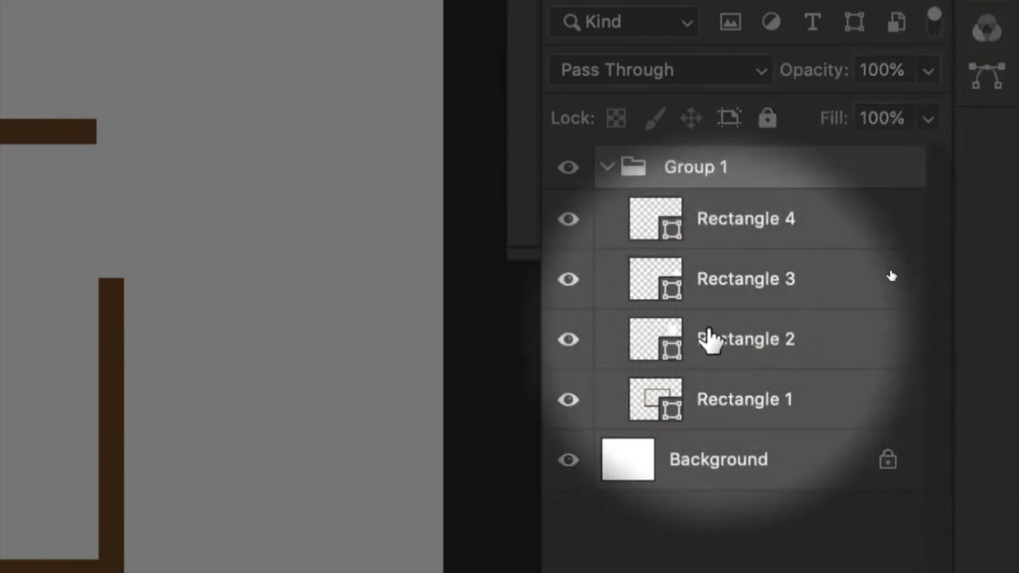
pyautogui.click(724, 408)
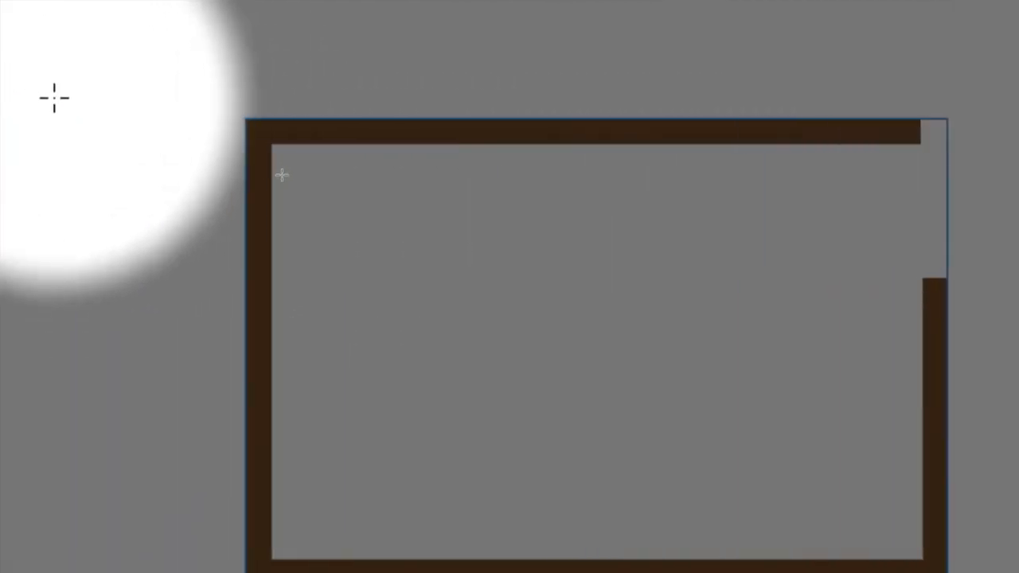
pyautogui.scroll(5, 279, 170)
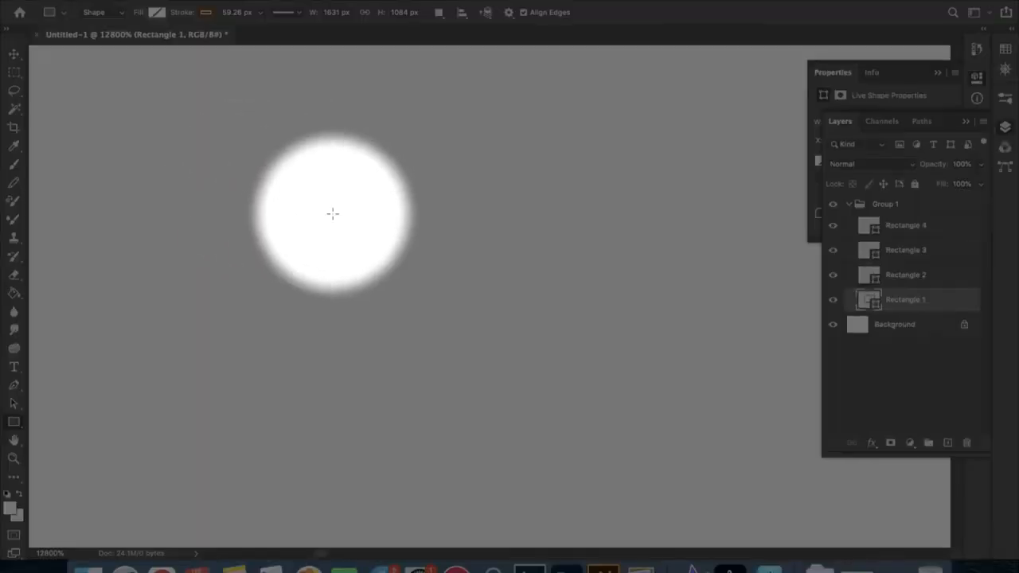
pyautogui.press('super+0')
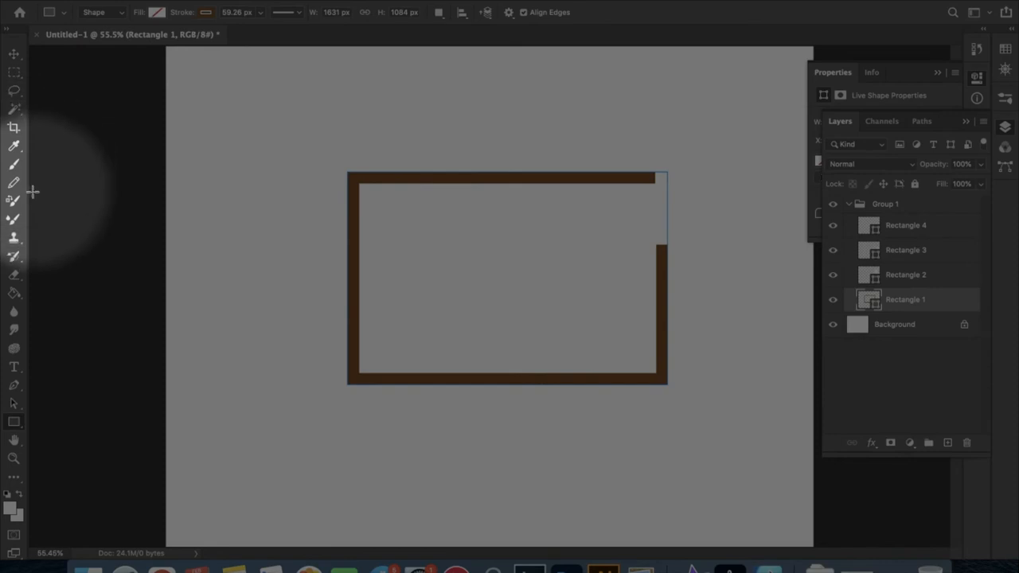
# - Rasterize the Rectangle 1 layer and erase a short section of the frame's top edge with the Eraser tool
pyautogui.click(14, 274)
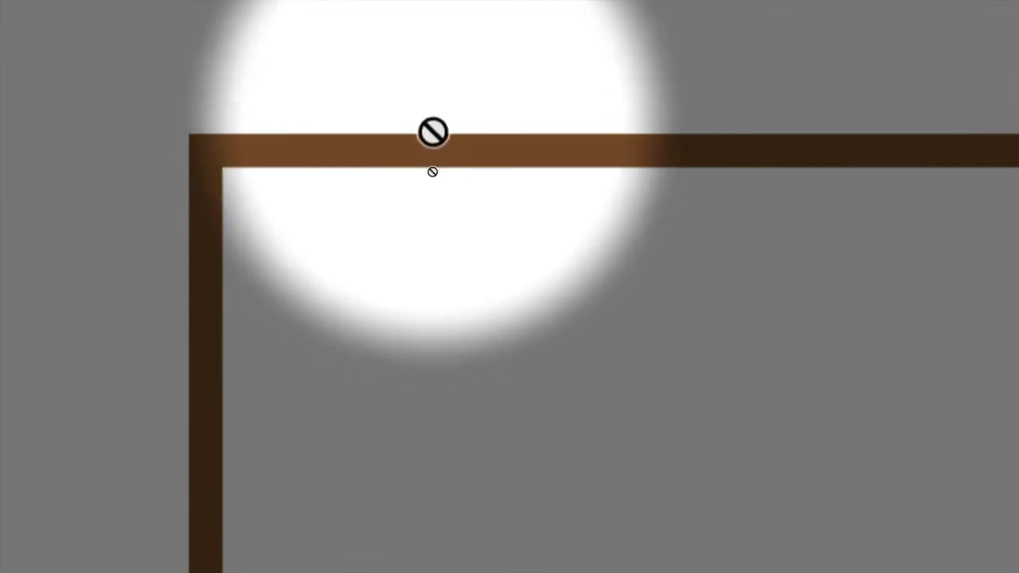
pyautogui.click(428, 137)
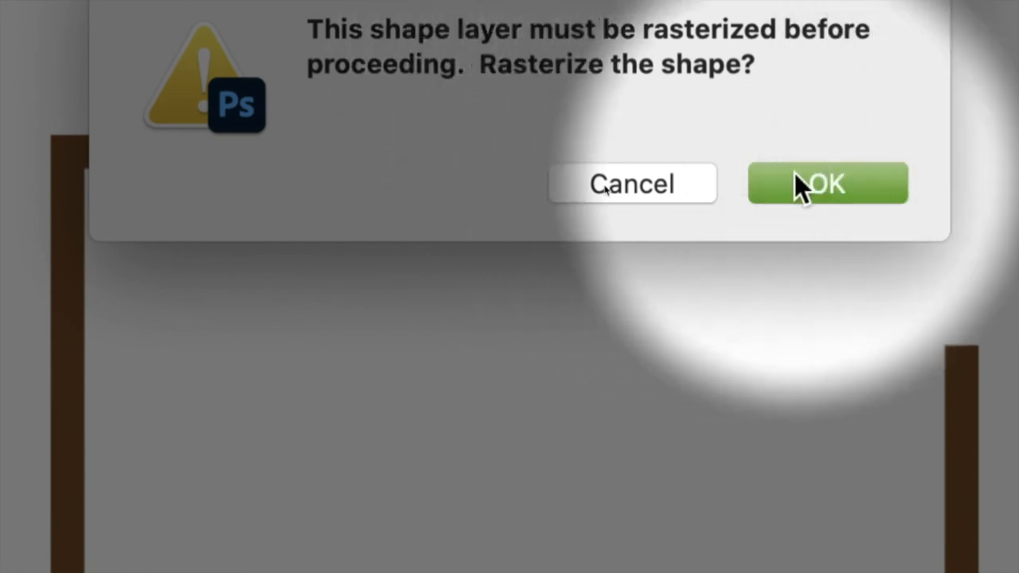
pyautogui.click(796, 183)
pyautogui.moveTo(243, 140); pyautogui.dragTo(266, 136)
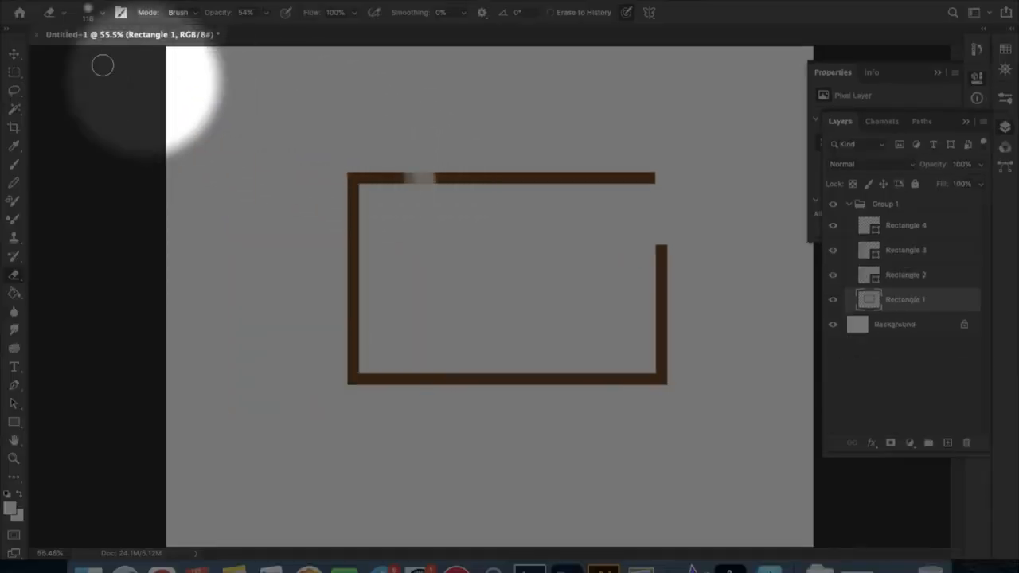
# - Try to select and move the rasterized brown frame with the Path Selection tool
pyautogui.click(14, 53)
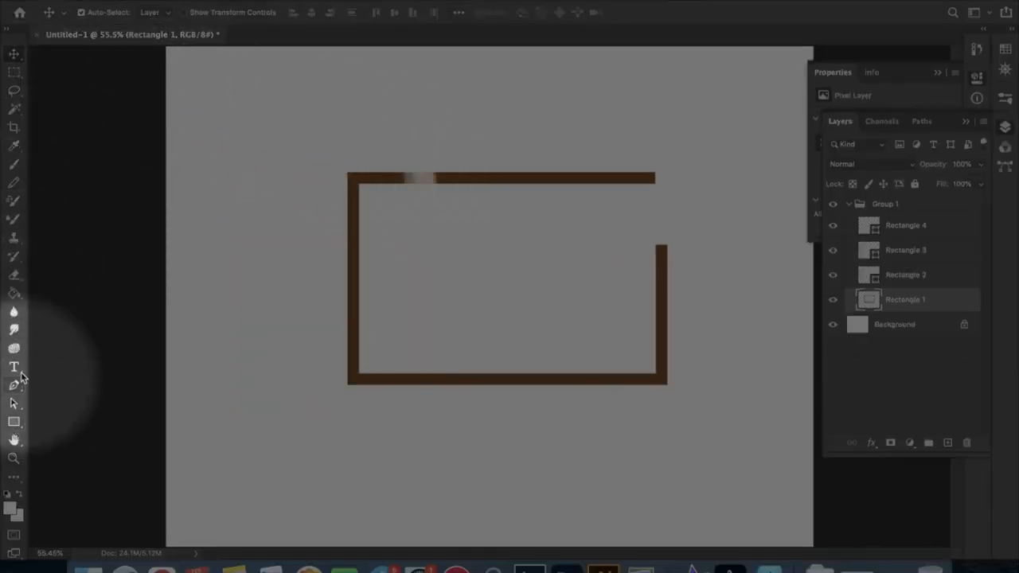
pyautogui.click(13, 405)
pyautogui.moveTo(359, 213); pyautogui.dragTo(404, 221)
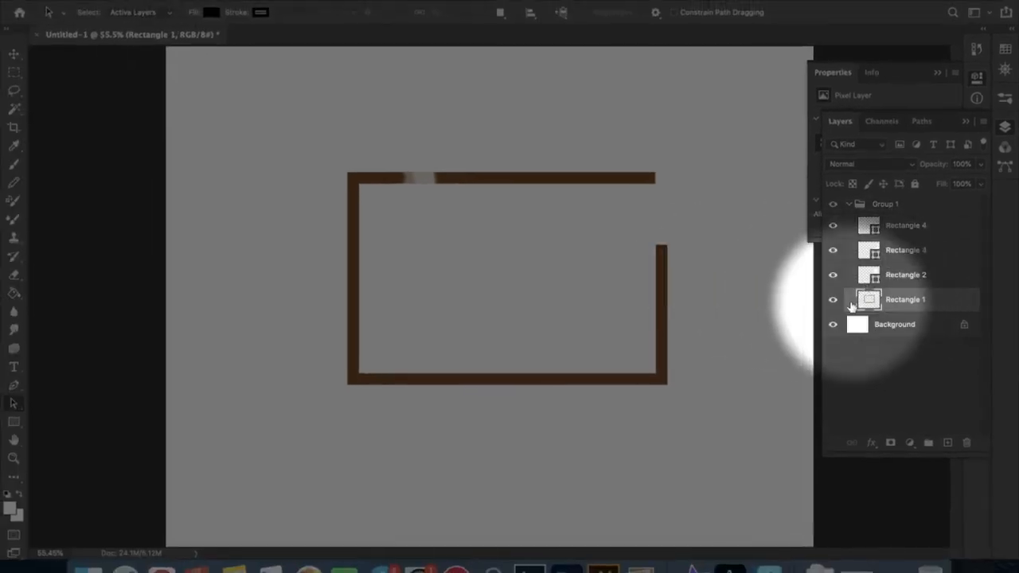
# - Toggle the visibility of the rasterized Rectangle 1 layer off and on, then delete the layer
pyautogui.click(833, 299)
pyautogui.click(832, 300)
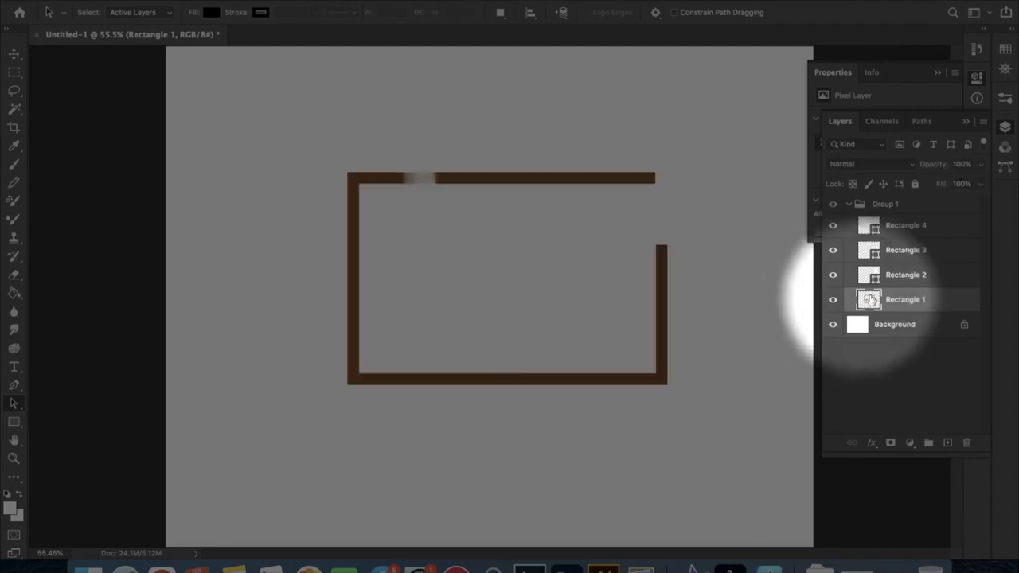
pyautogui.click(967, 443)
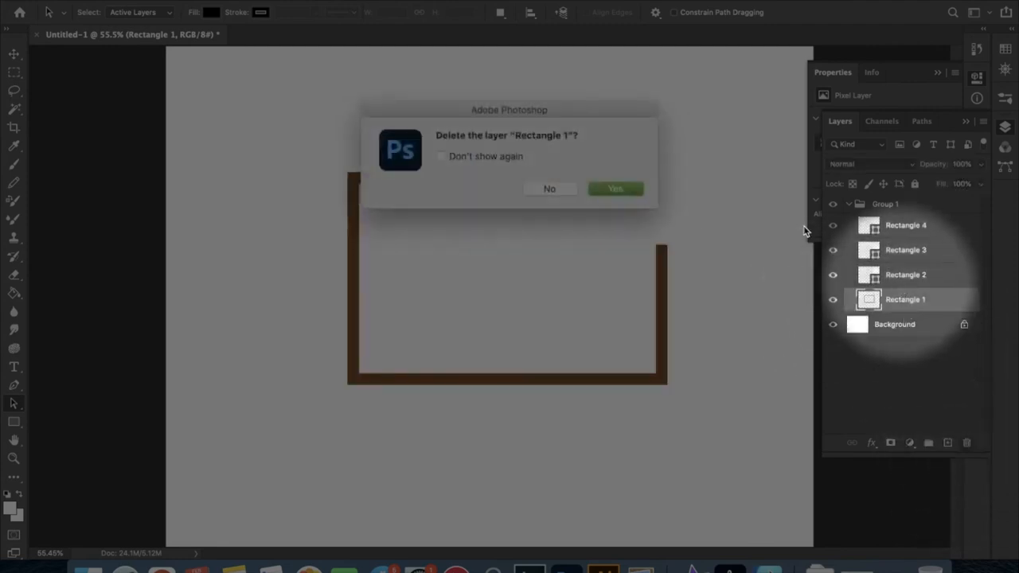
pyautogui.click(616, 189)
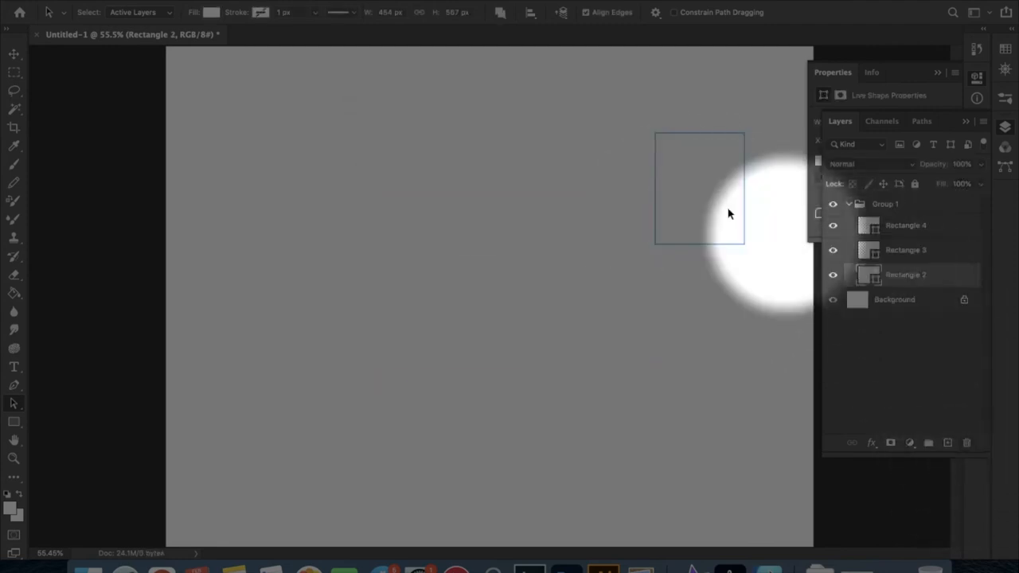
# - Move the Rectangle 2 shape to the middle of the canvas and try to adjust its upper-right anchor point
pyautogui.moveTo(643, 217); pyautogui.dragTo(450, 256)
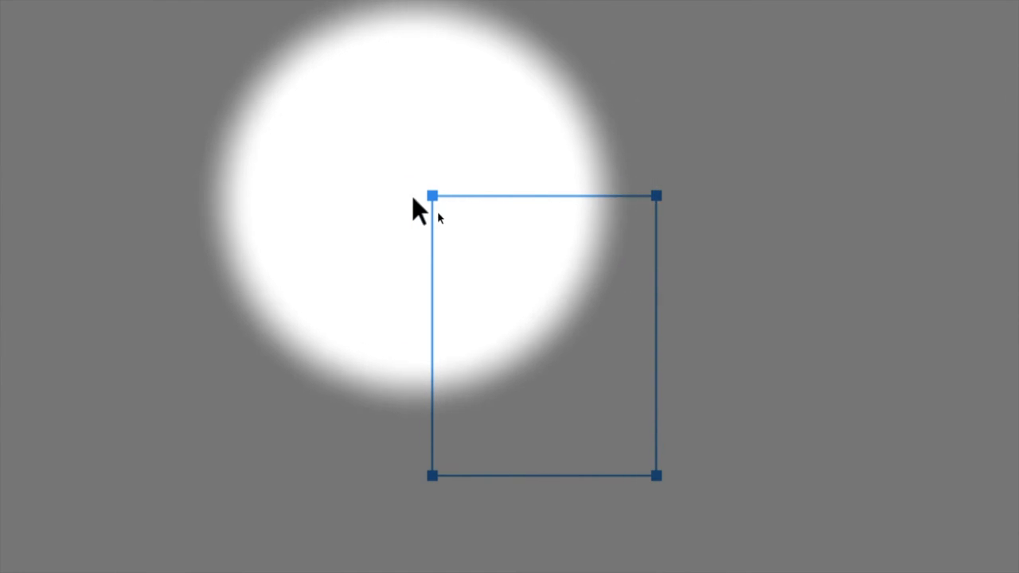
pyautogui.moveTo(655, 197); pyautogui.dragTo(626, 163)
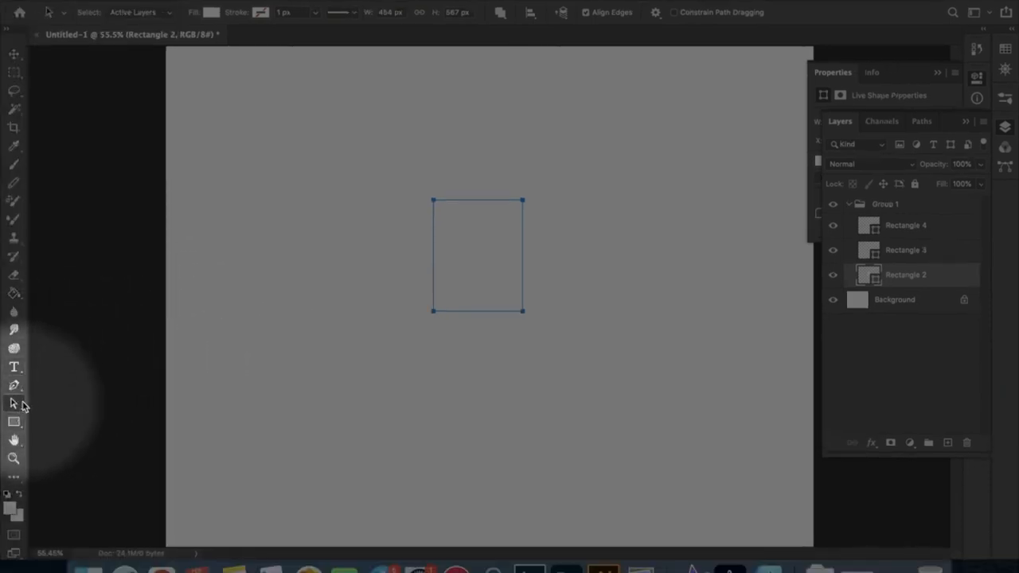
# - Fill the Rectangle 2 shape with golden brown from the recently used colors
pyautogui.click(47, 415)
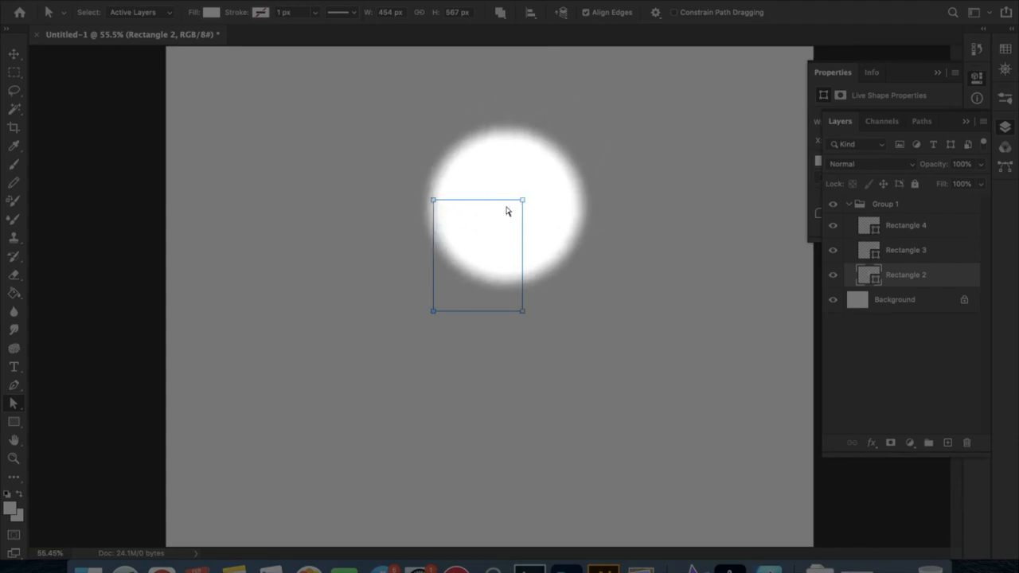
pyautogui.click(209, 13)
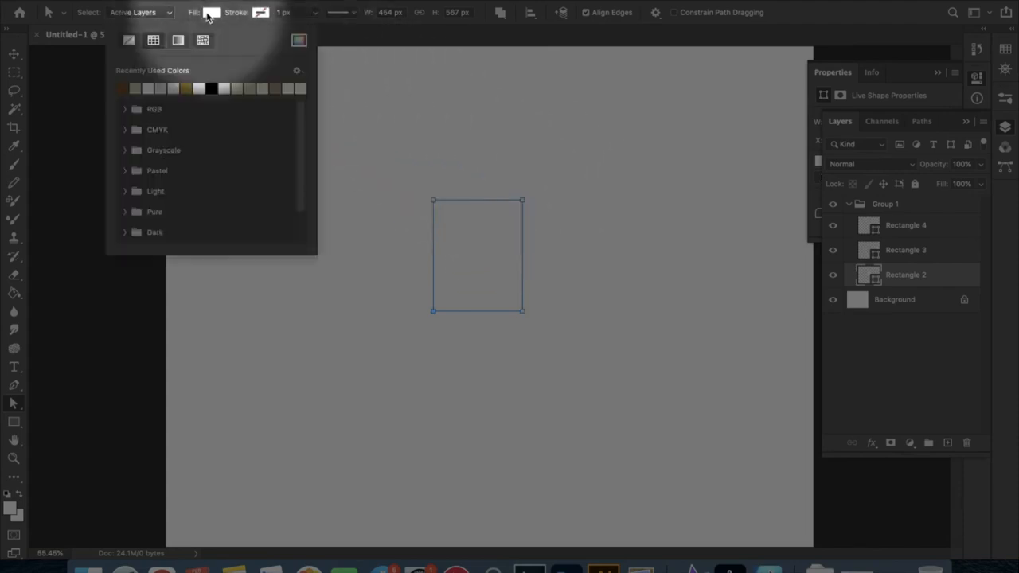
pyautogui.click(185, 88)
# - Move the rectangle's upper-right anchor point inward with the Direct Selection tool, converting the live shape into a regular path
pyautogui.click(519, 203)
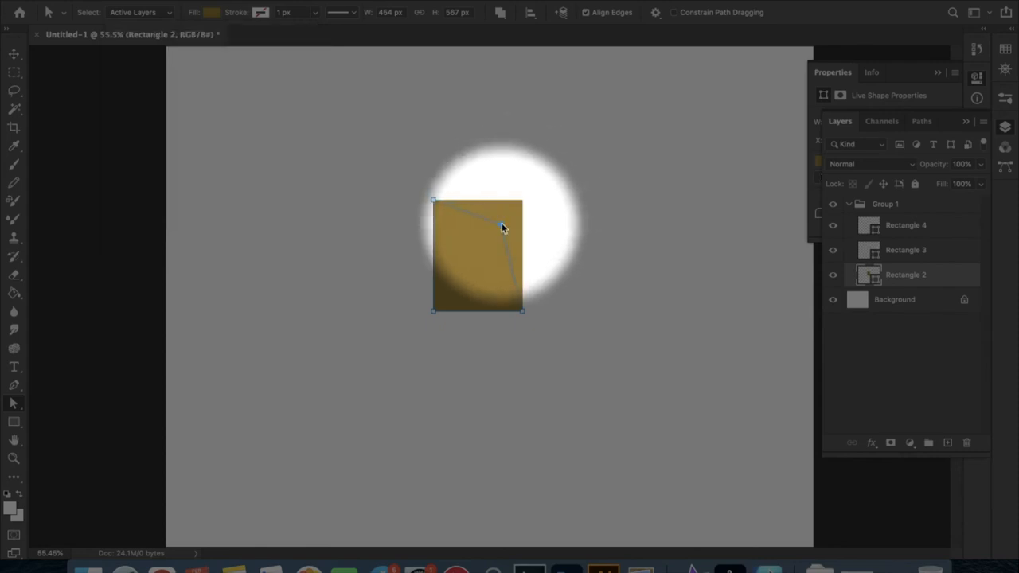
pyautogui.moveTo(502, 225); pyautogui.dragTo(501, 294)
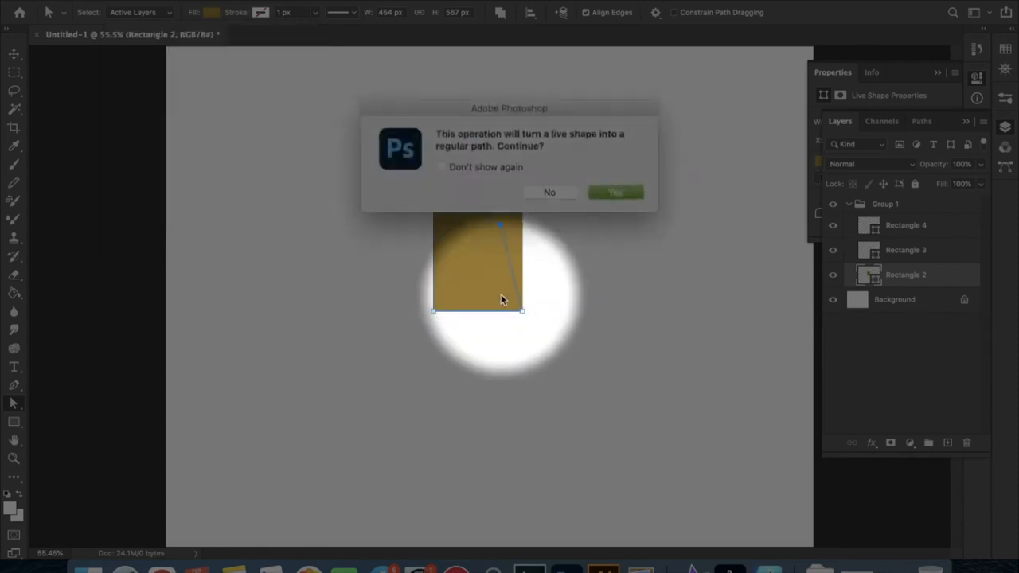
pyautogui.click(611, 192)
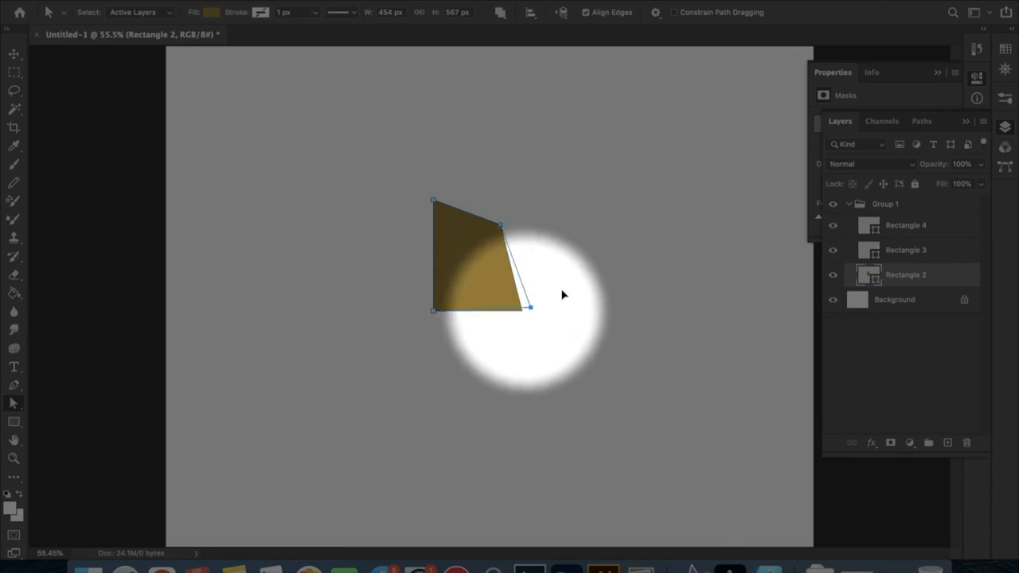
# - Reposition the brown shape's anchor points individually to form an irregular, tilted quadrilateral about 865 by 663 px
pyautogui.moveTo(530, 307); pyautogui.dragTo(564, 279)
pyautogui.moveTo(433, 310); pyautogui.dragTo(440, 352)
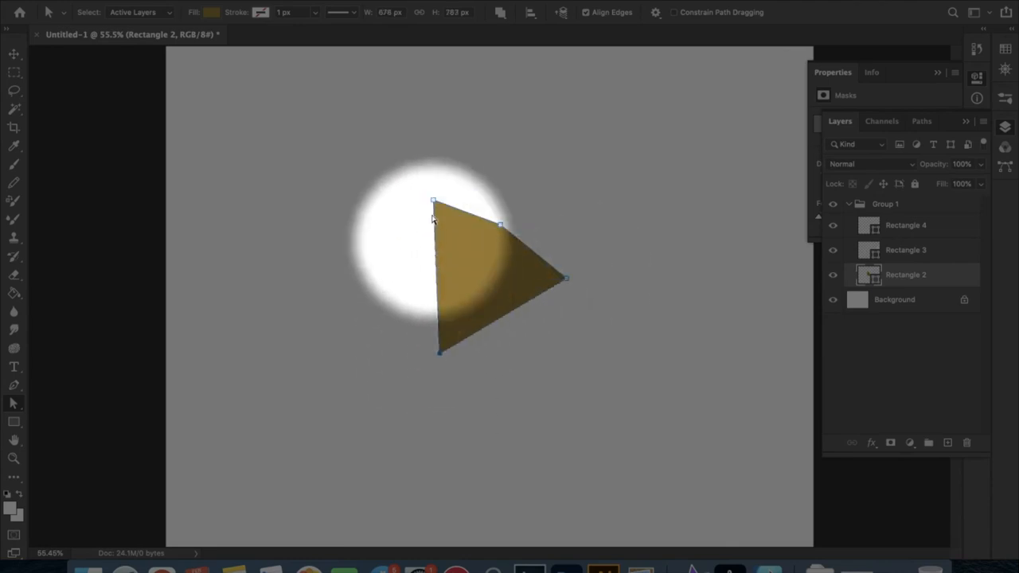
pyautogui.moveTo(432, 204); pyautogui.dragTo(396, 272)
pyautogui.moveTo(498, 226); pyautogui.dragTo(452, 227)
pyautogui.moveTo(443, 353); pyautogui.dragTo(485, 352)
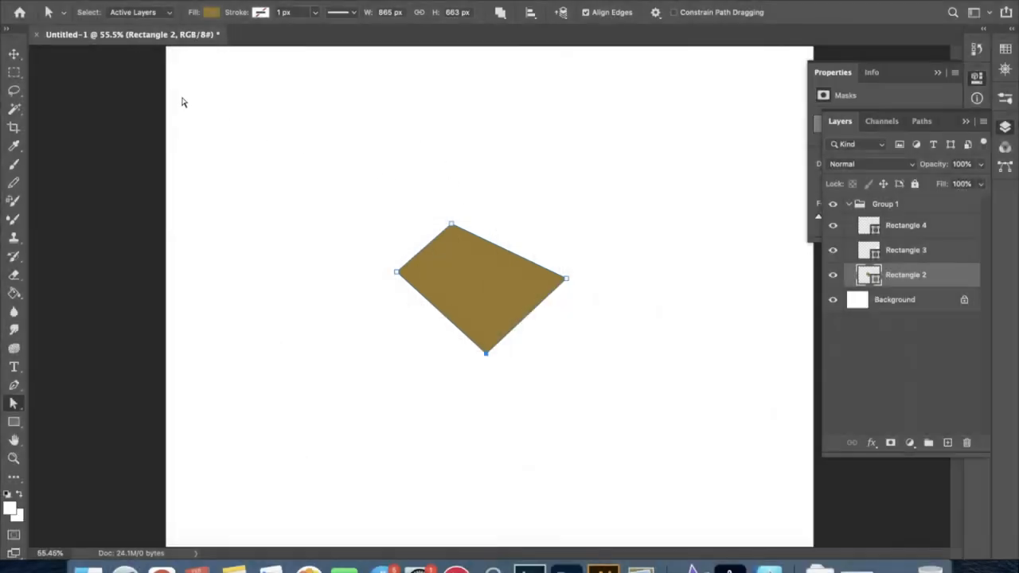
# - Delete the Rectangle 2, Rectangle 3 and Rectangle 4 layers from Group 1
pyautogui.click(16, 56)
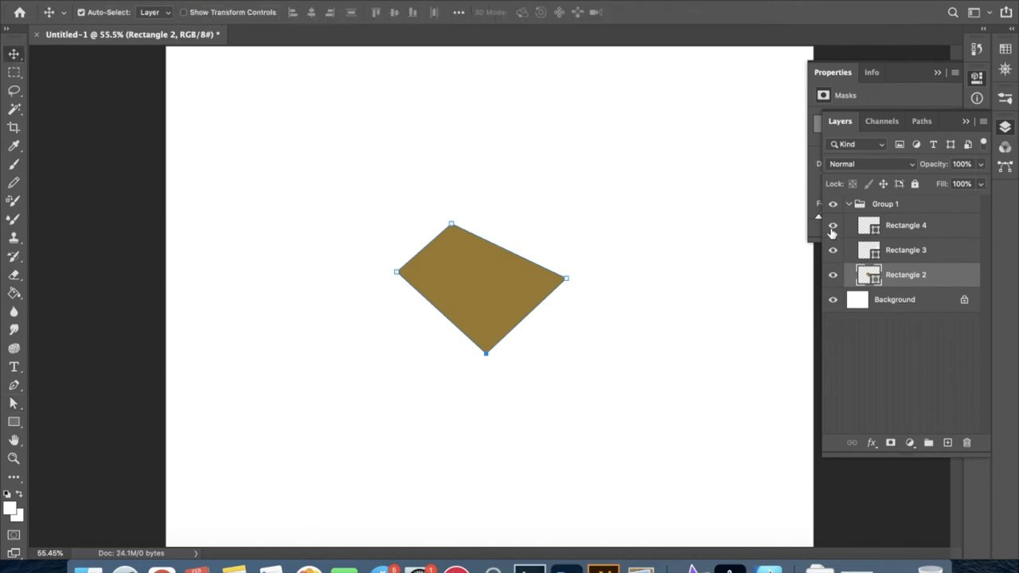
pyautogui.keyDown('shift'); pyautogui.click(894, 231); pyautogui.keyUp('shift')
pyautogui.moveTo(901, 279); pyautogui.dragTo(965, 443)
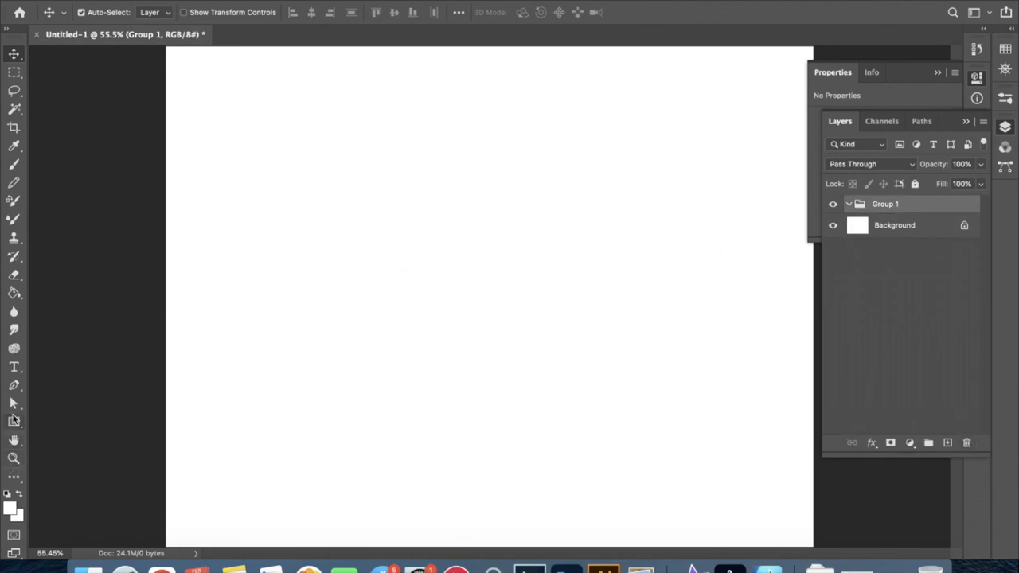
# - Draw a light green square of about 933 px in the upper middle of the canvas with the Rectangle tool
pyautogui.click(15, 422)
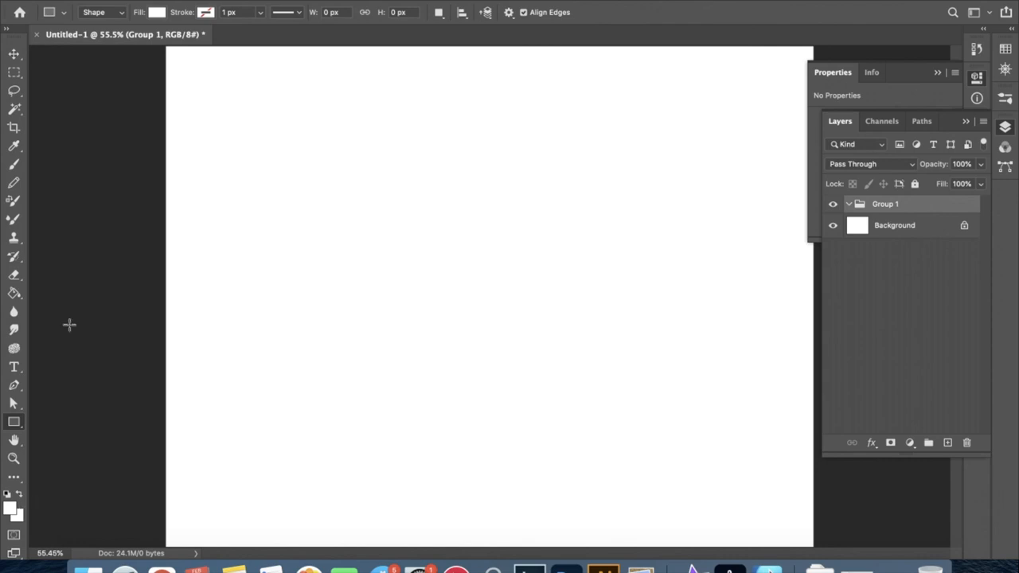
pyautogui.click(158, 13)
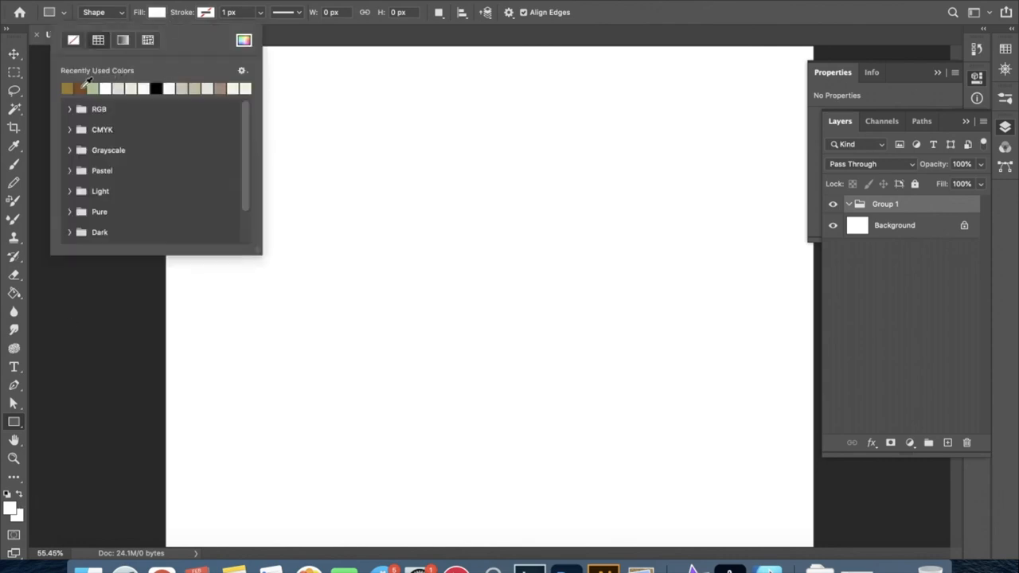
pyautogui.moveTo(356, 128); pyautogui.dragTo(528, 302)
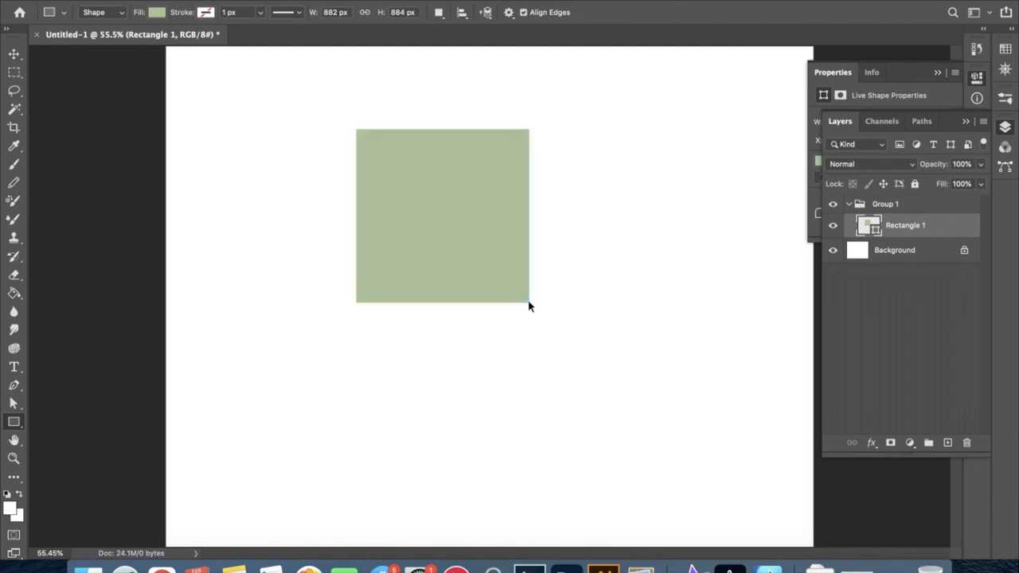
pyautogui.press('super+z')
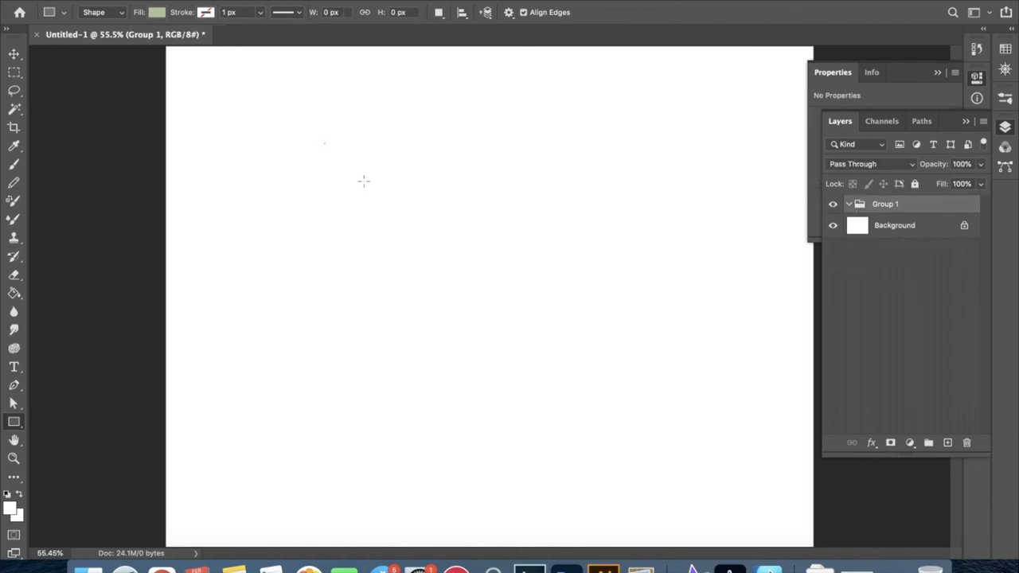
pyautogui.moveTo(623, 424); pyautogui.dragTo(671, 413)
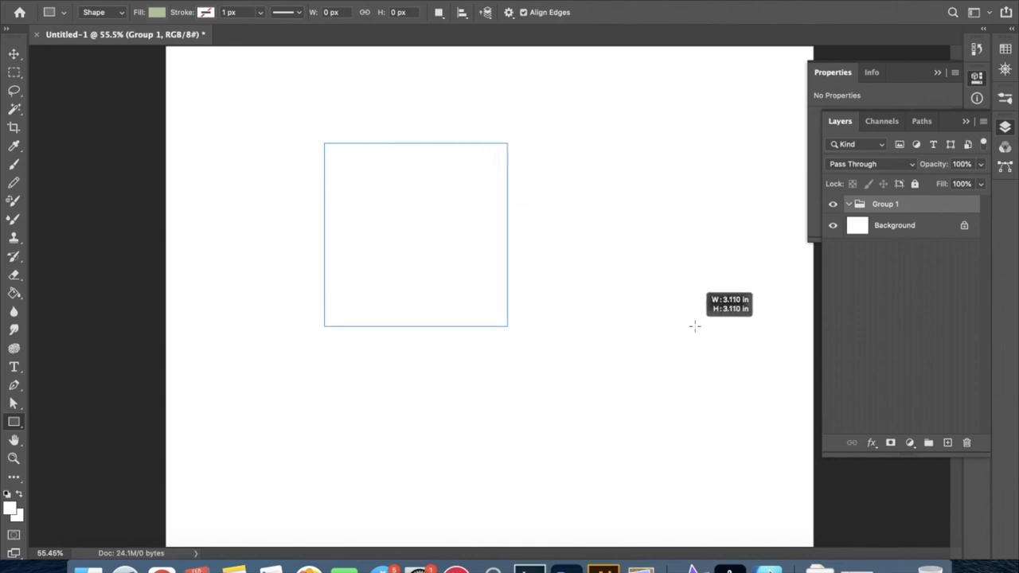
pyautogui.moveTo(694, 325); pyautogui.dragTo(696, 329)
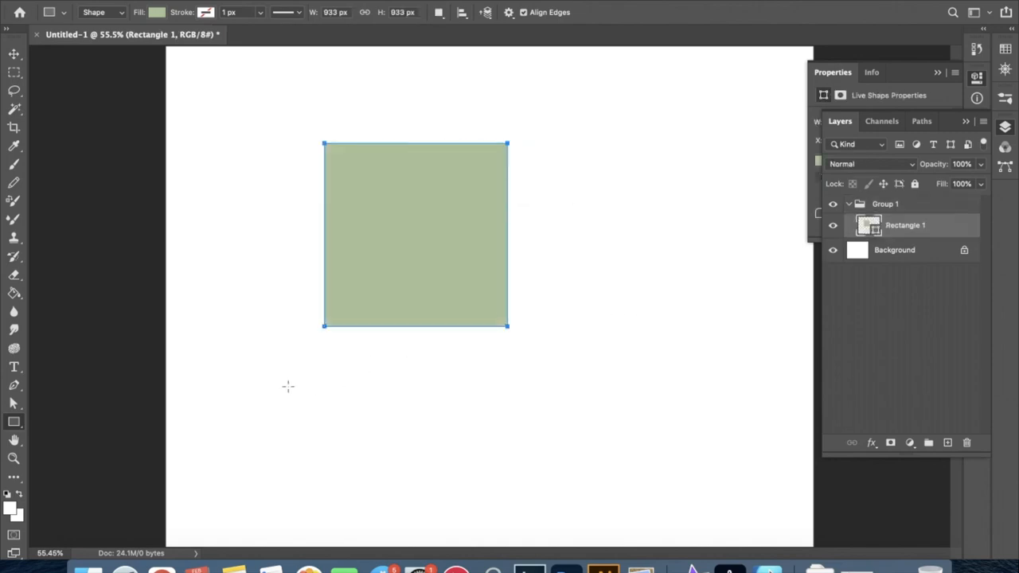
# - Draw a five-sided polygon about 1059 px wide over the green square's right side with the Polygon tool
pyautogui.rightClick(17, 426)
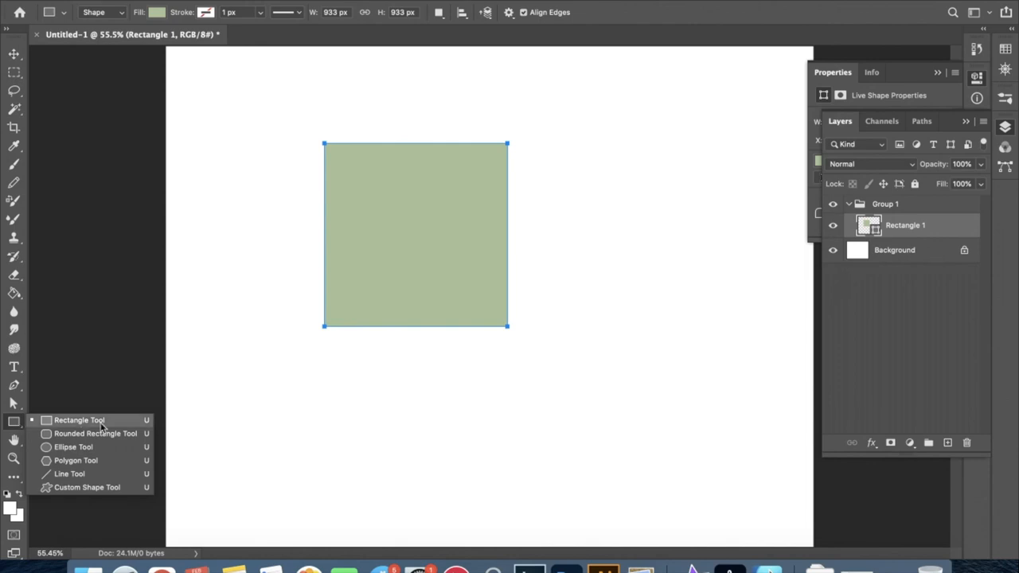
pyautogui.click(77, 461)
pyautogui.moveTo(615, 361); pyautogui.dragTo(633, 331)
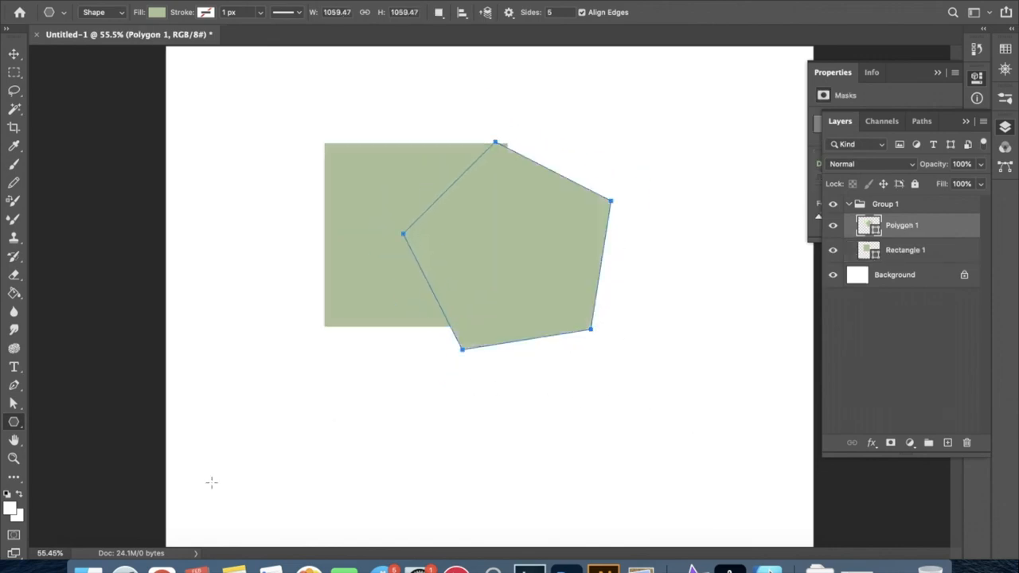